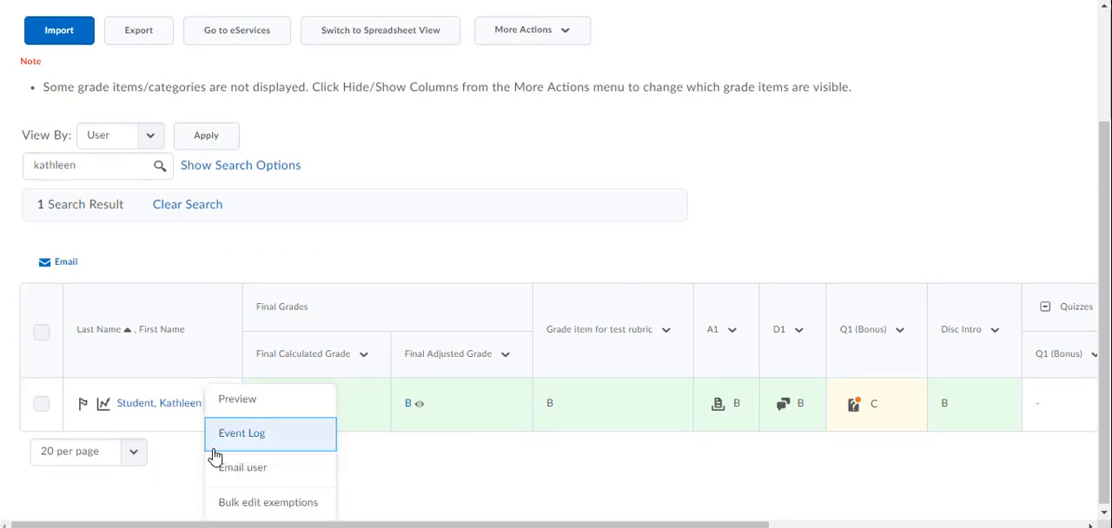
- Preview the listed student's grades, review the grade items and feedback, and close the preview window
click(228, 405)
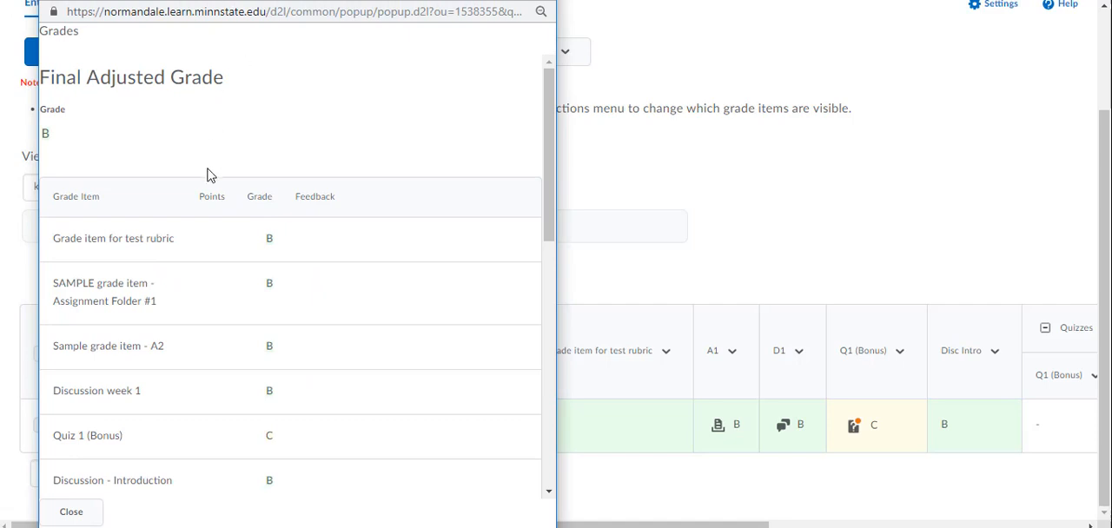
scroll(215, 178, down, 5)
scroll(215, 184, down, 3)
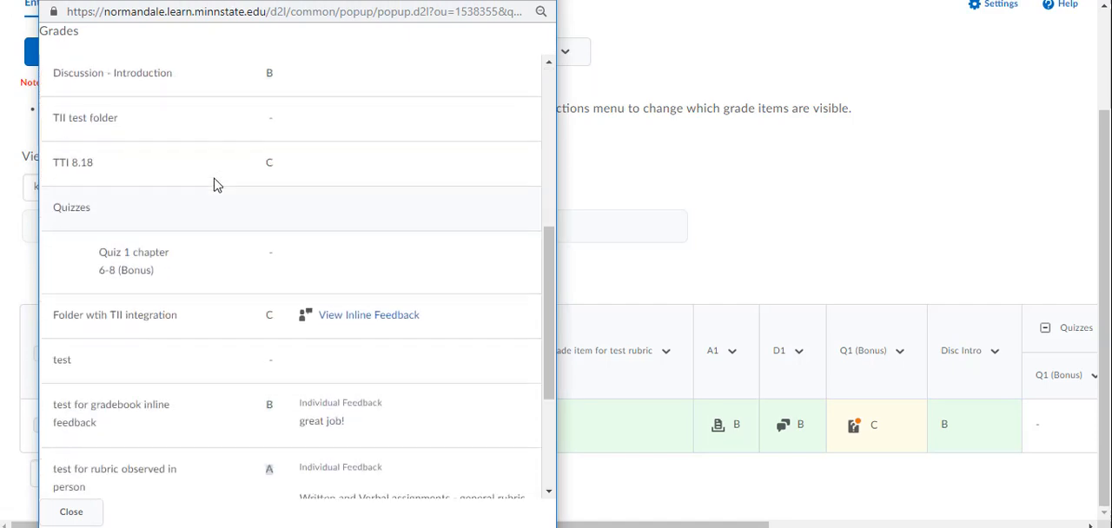
scroll(214, 182, up, 8)
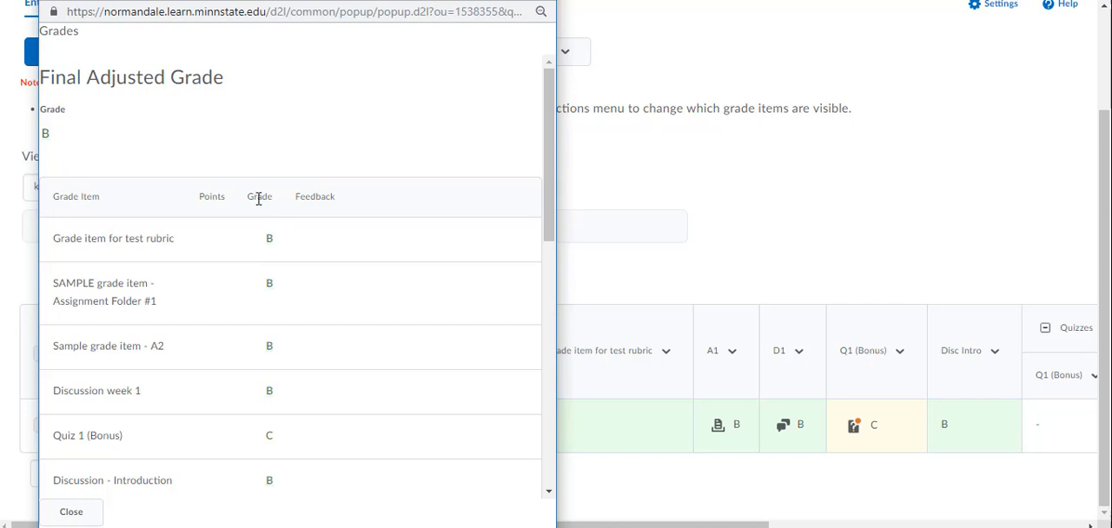
click(540, 3)
- In the grades settings' Personal Display Options, turn off repeating the adjusted final grade at the start of the user list
scroll(903, 155, up, 1)
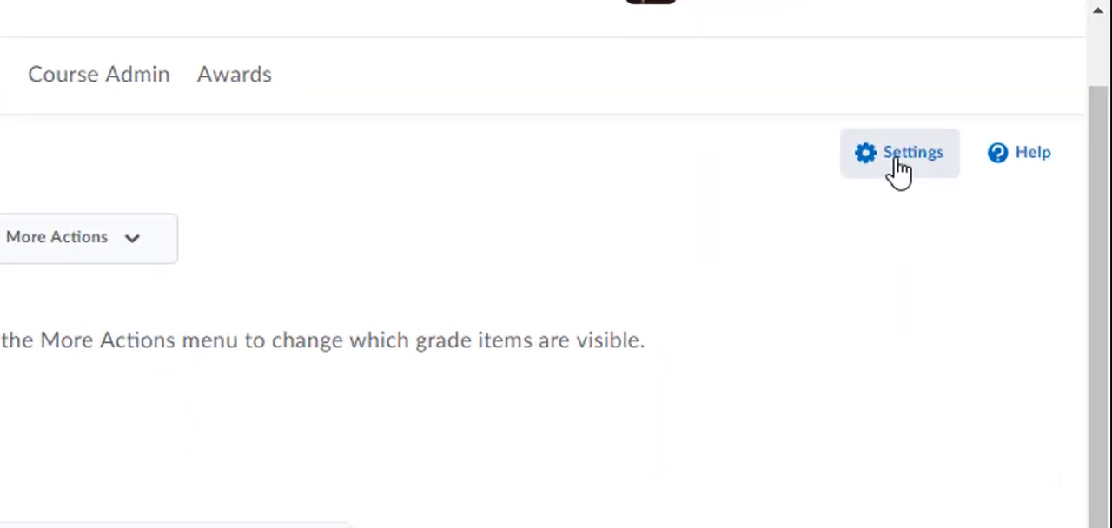
click(899, 171)
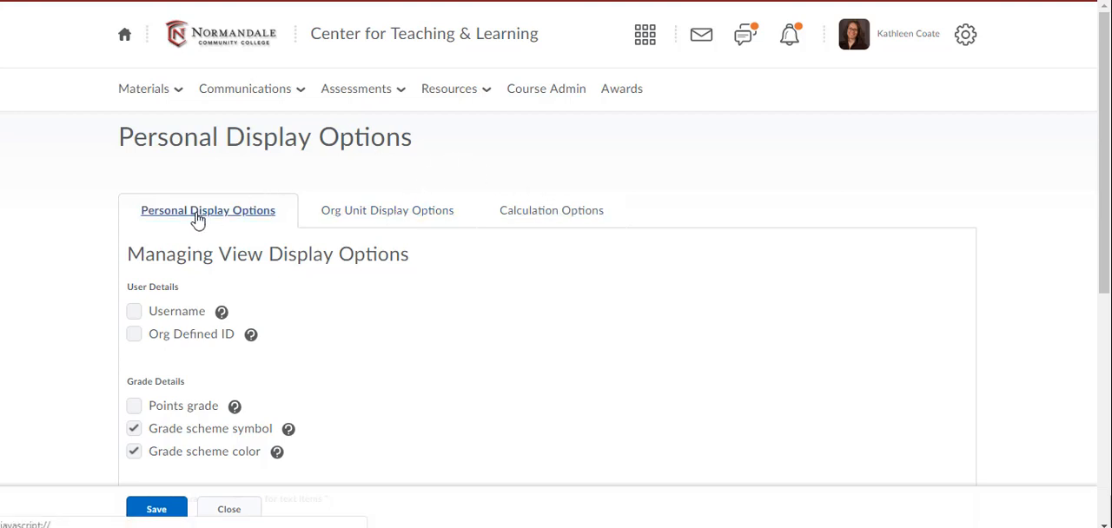
scroll(330, 343, down, 1)
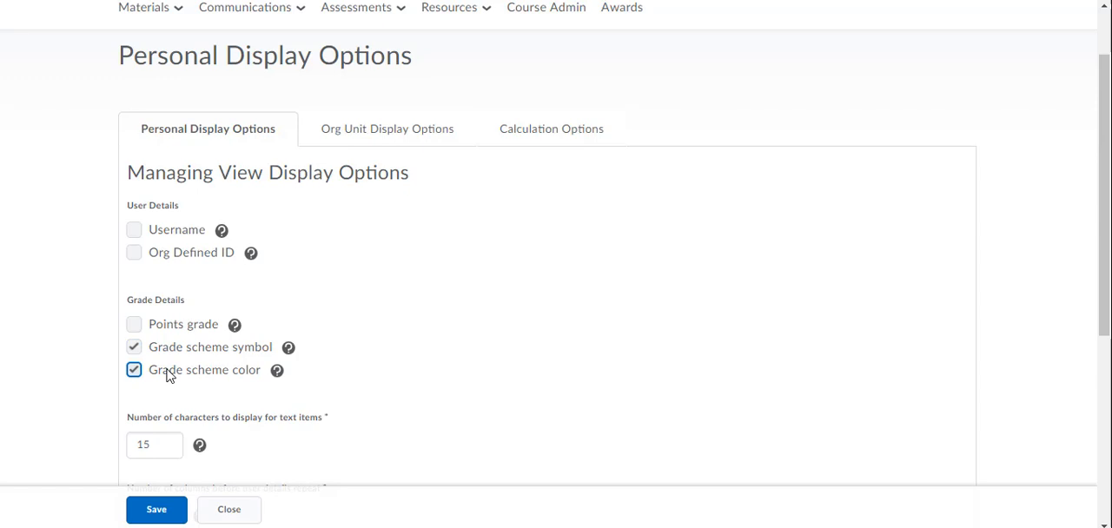
scroll(232, 406, down, 1)
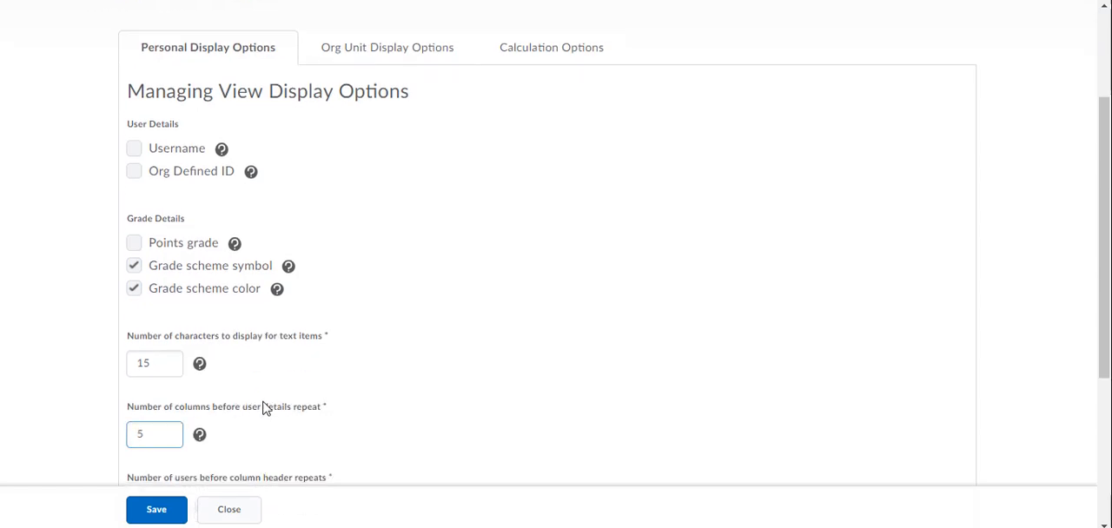
scroll(265, 408, down, 2)
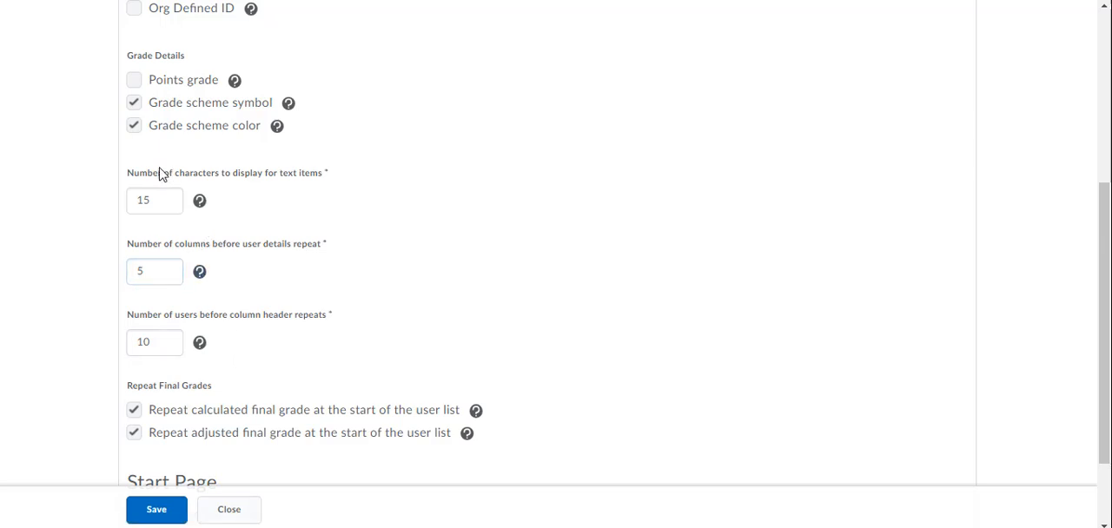
scroll(232, 393, down, 1)
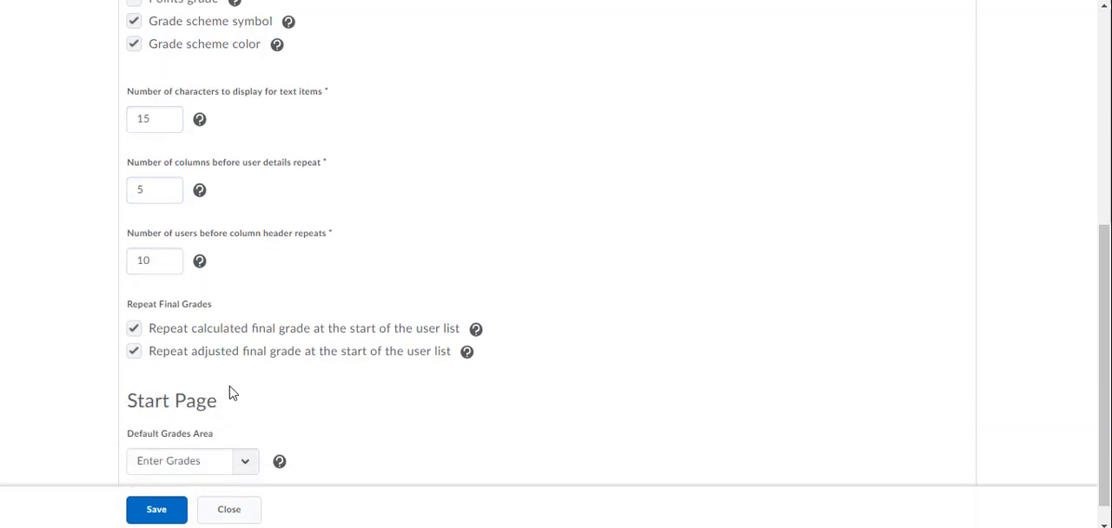
click(135, 353)
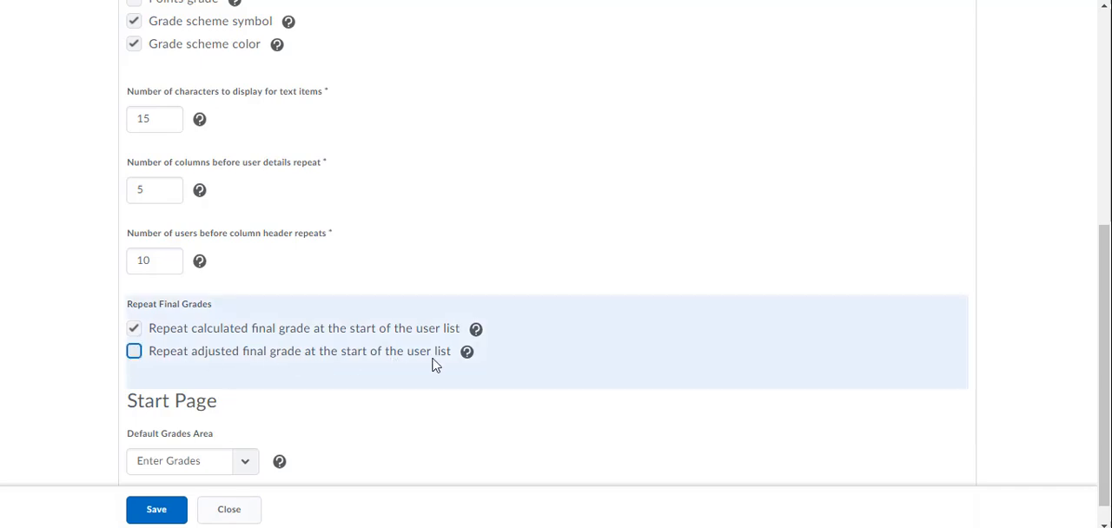
click(134, 356)
click(135, 352)
scroll(238, 392, down, 1)
scroll(232, 223, up, 5)
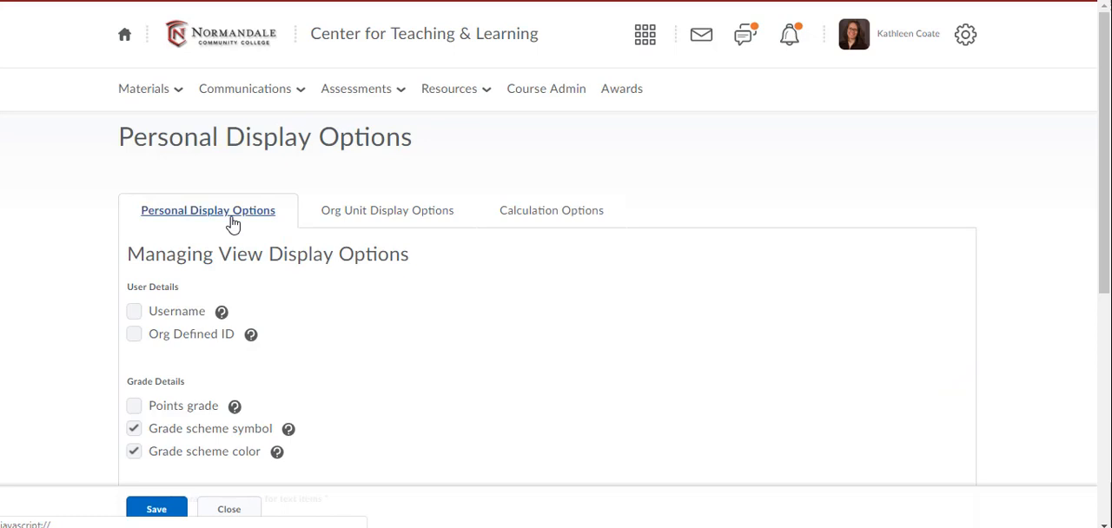
- In the Org Unit Display Options, show students the points grade and how their final grade was calculated
click(357, 217)
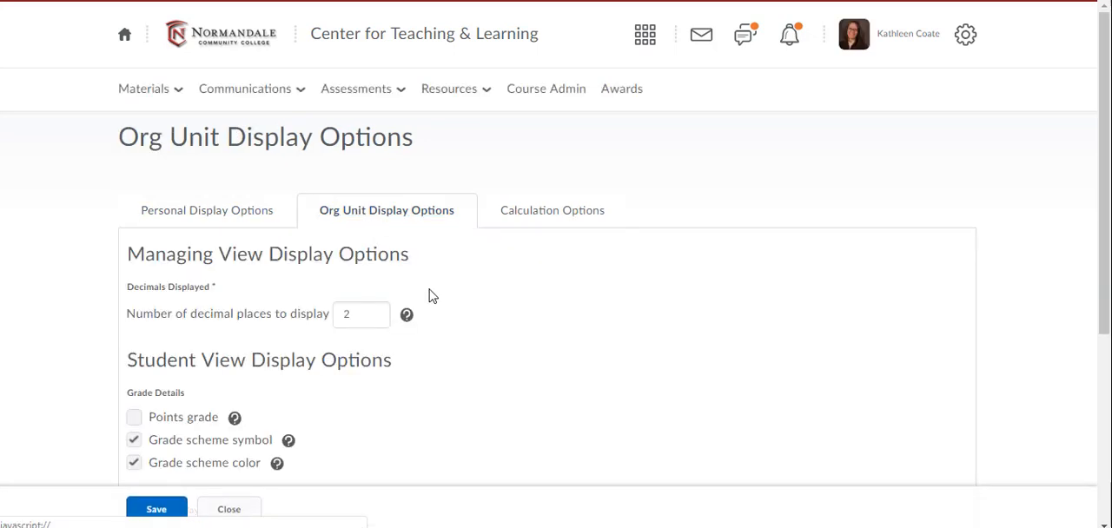
scroll(478, 327, down, 1)
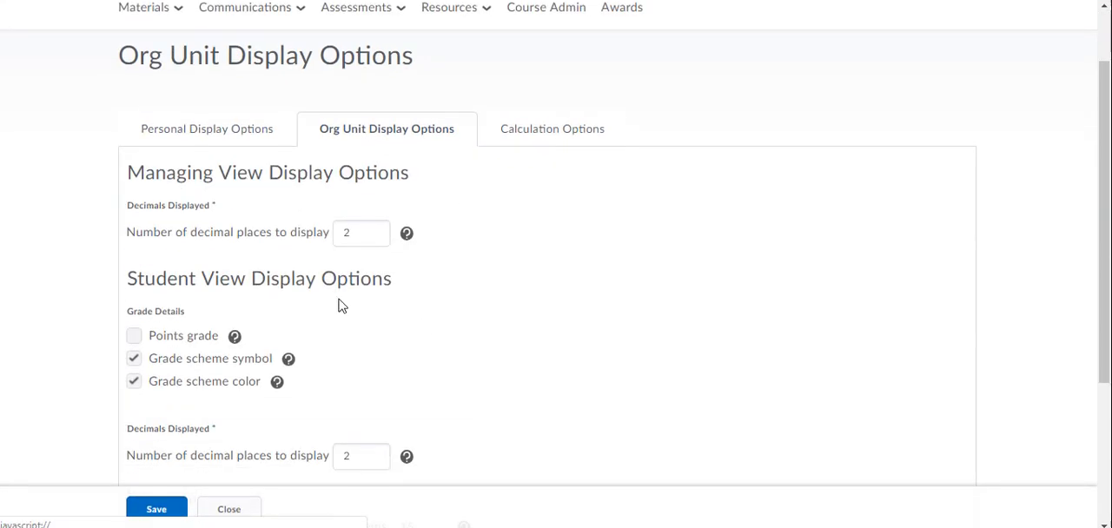
click(133, 337)
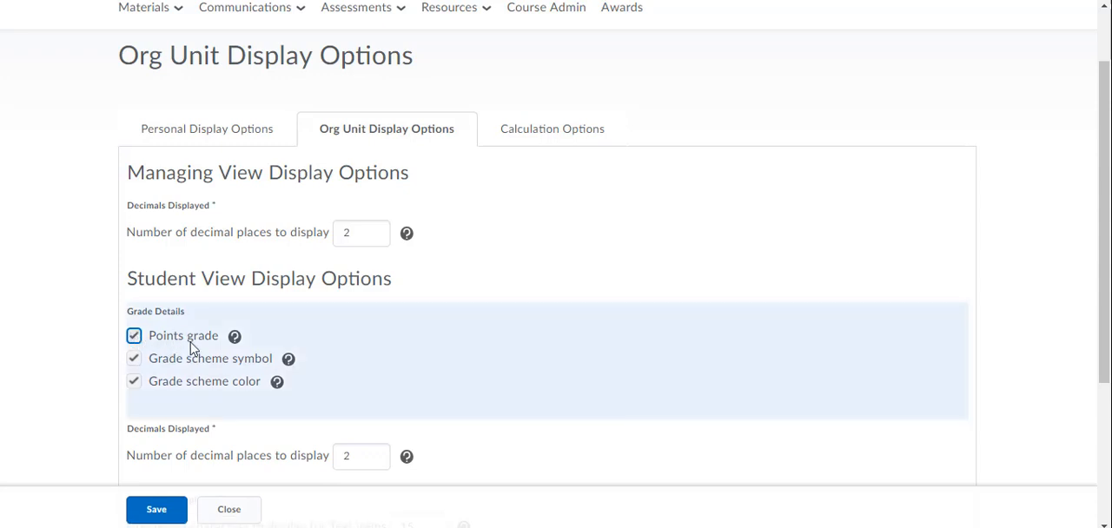
scroll(193, 347, down, 3)
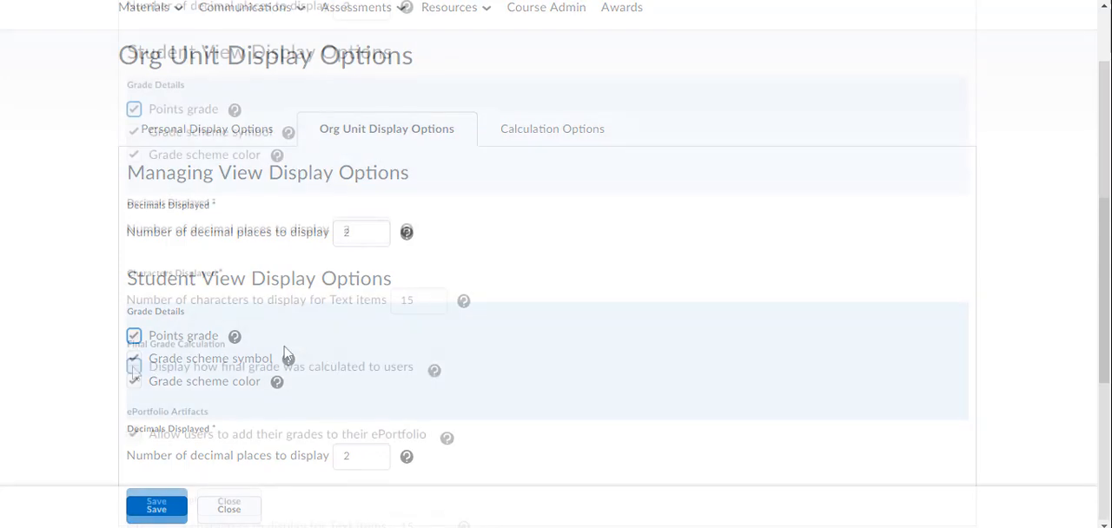
click(133, 367)
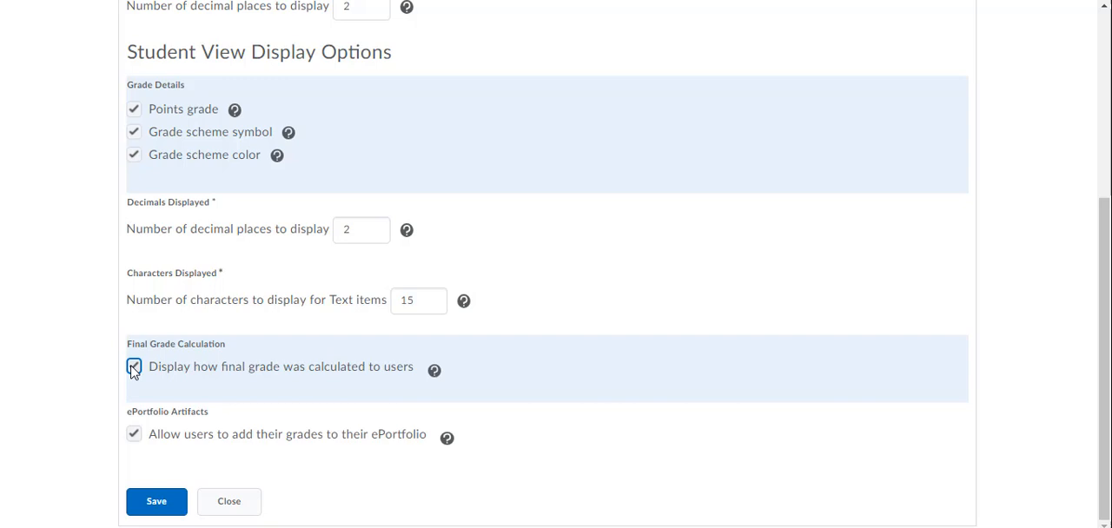
click(134, 367)
scroll(286, 439, up, 5)
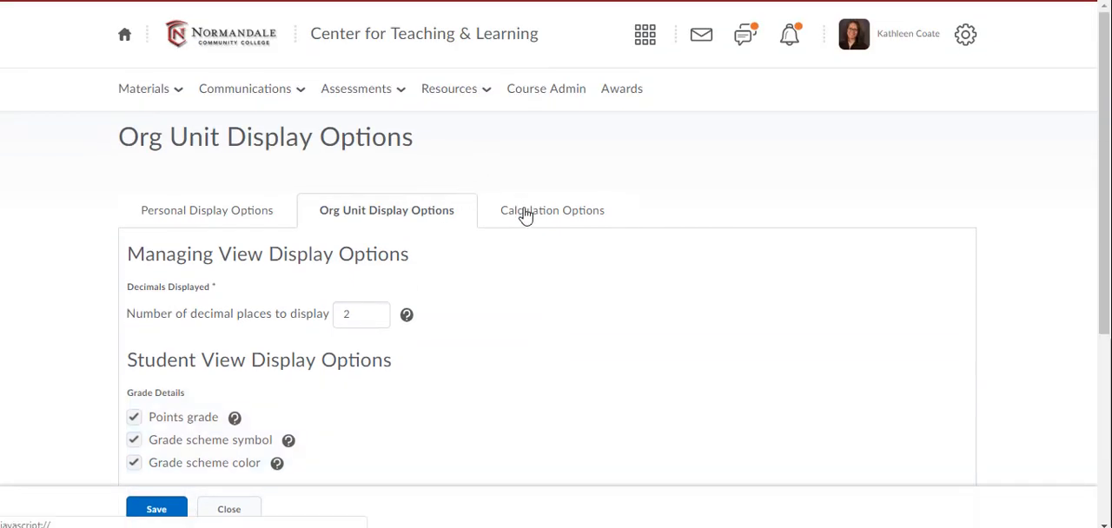
- In the Calculation Options, set ungraded items to be treated as 0 and save the grade settings
click(525, 217)
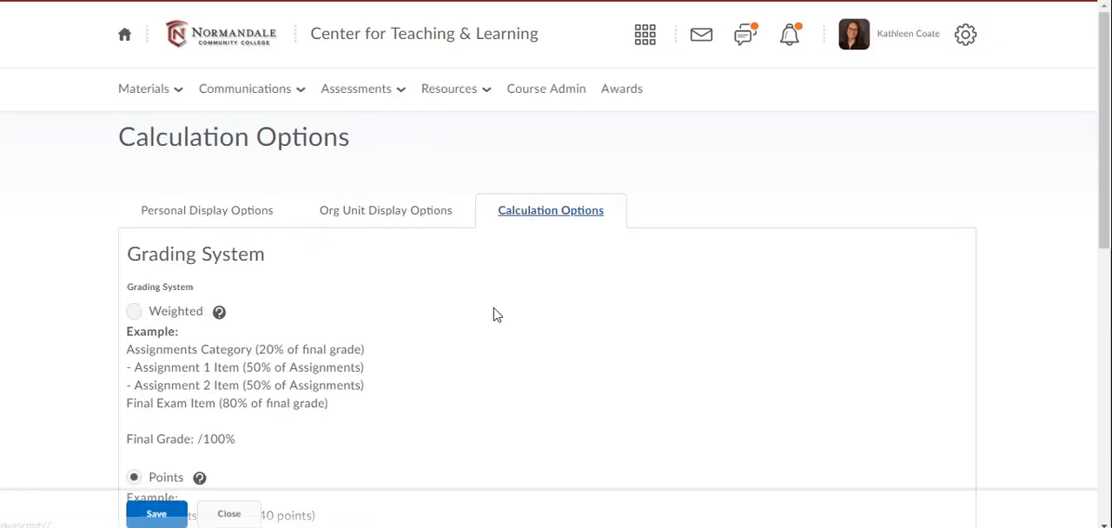
scroll(477, 332, down, 2)
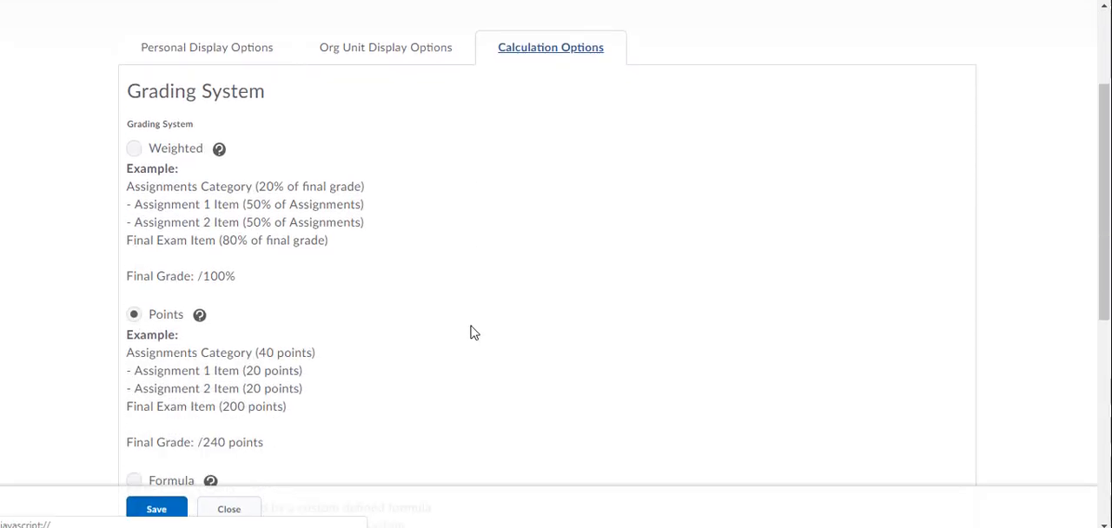
scroll(472, 330, down, 2)
scroll(459, 320, up, 1)
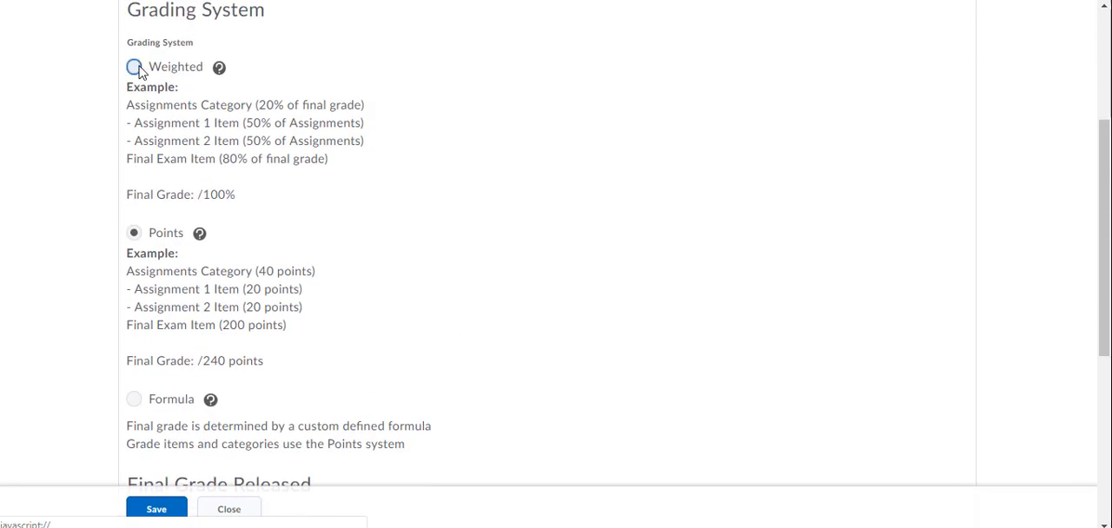
scroll(335, 266, down, 3)
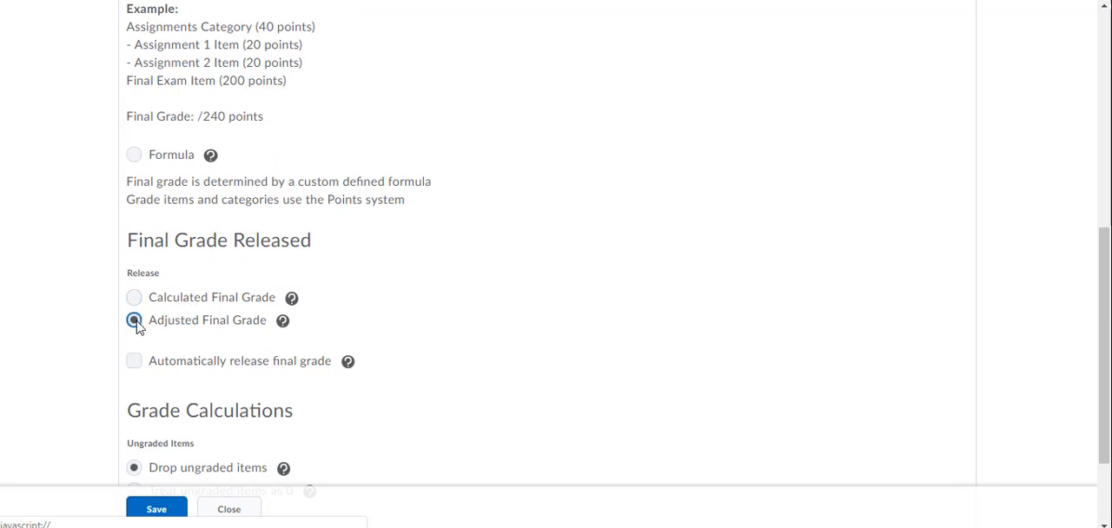
scroll(139, 356, down, 2)
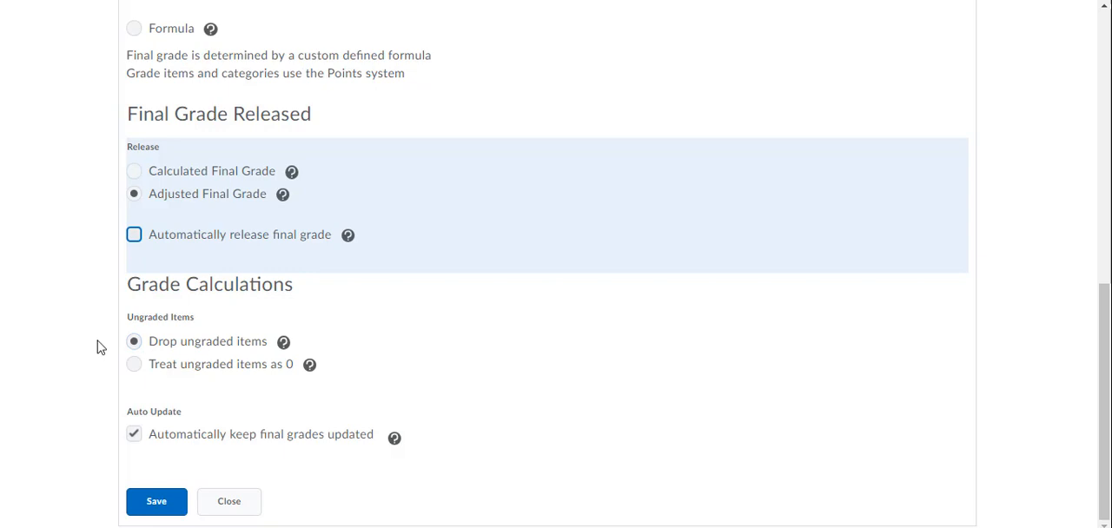
click(134, 365)
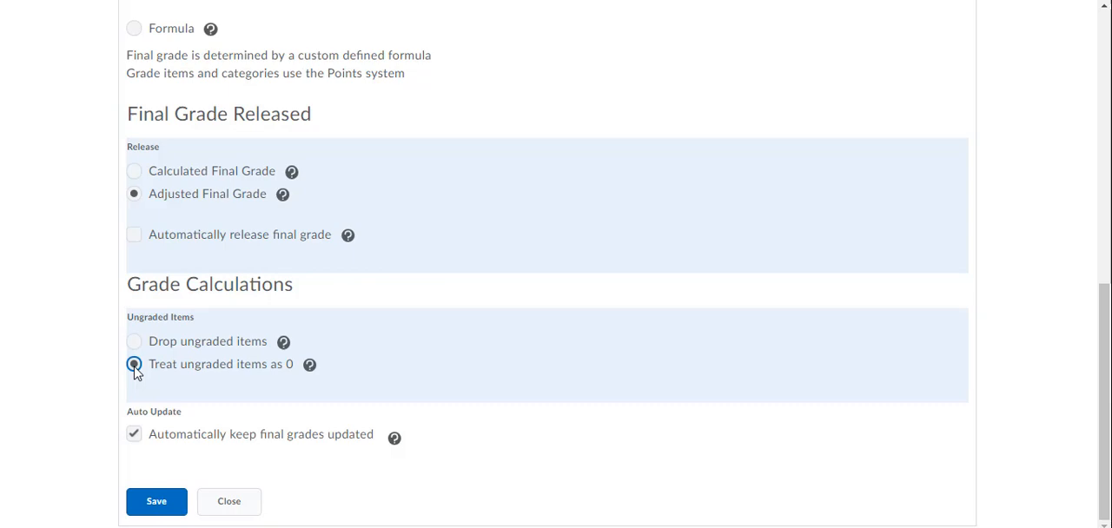
click(134, 341)
click(134, 365)
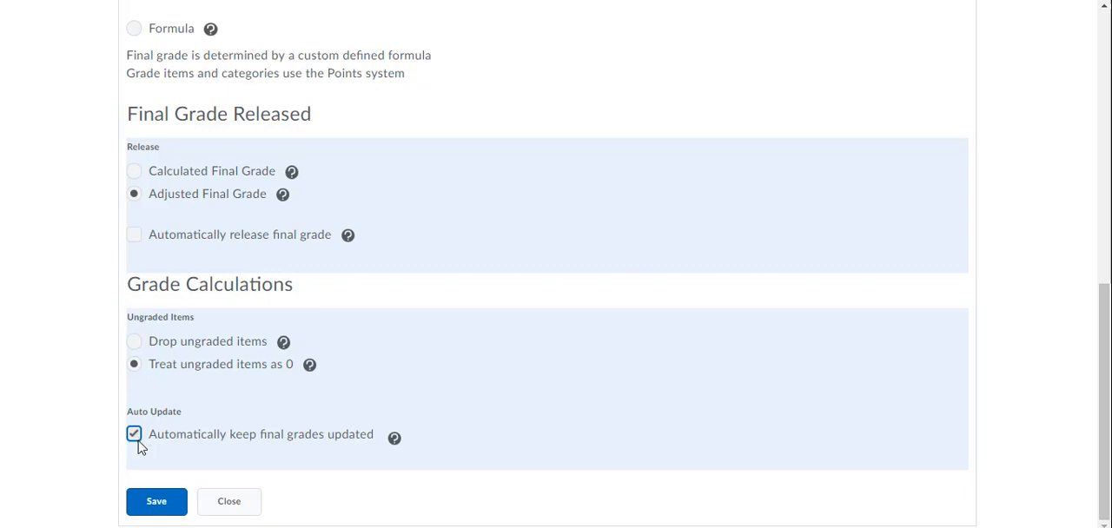
click(165, 511)
click(436, 172)
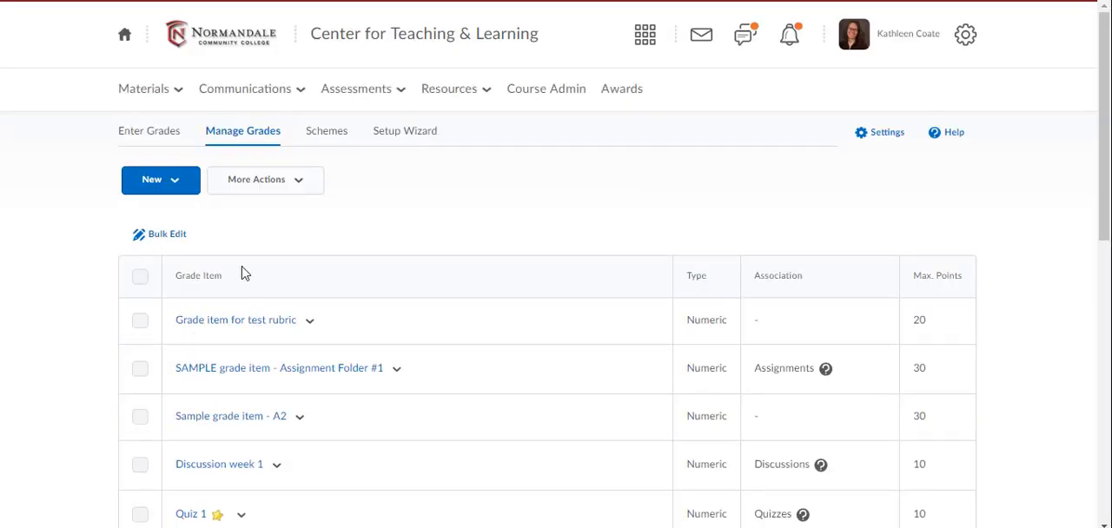
- Return to Enter Grades and open the preview of the listed student's grades
click(150, 132)
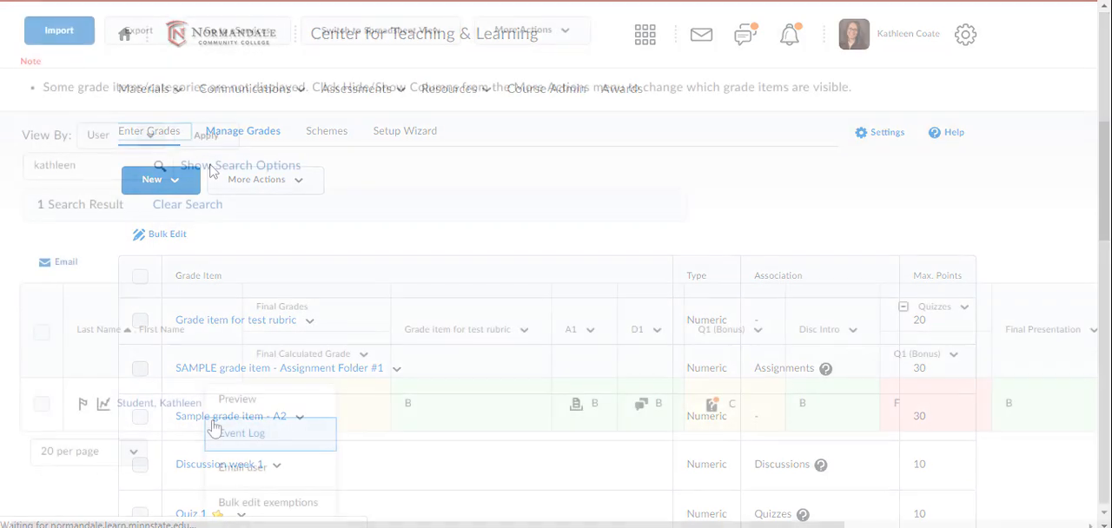
click(249, 401)
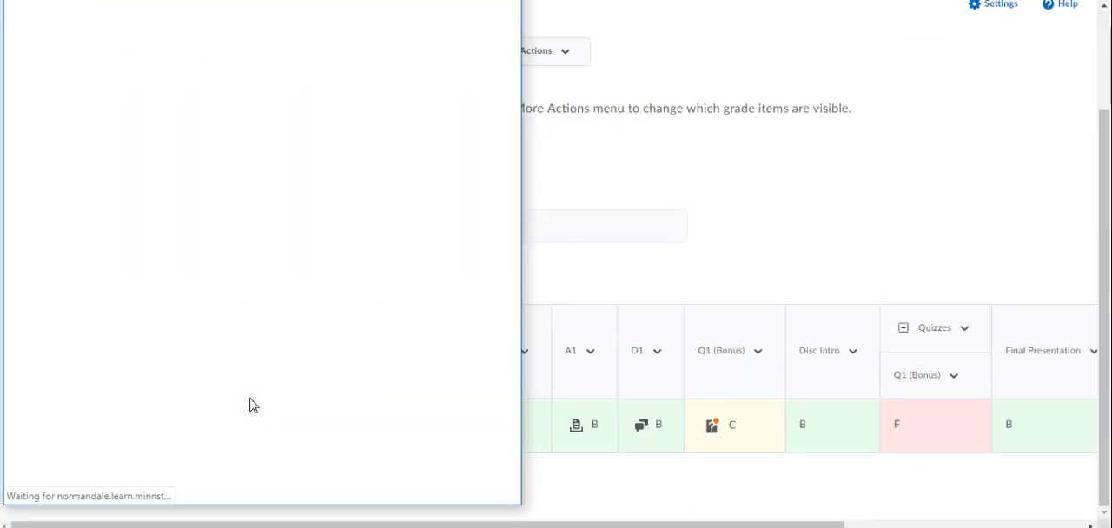